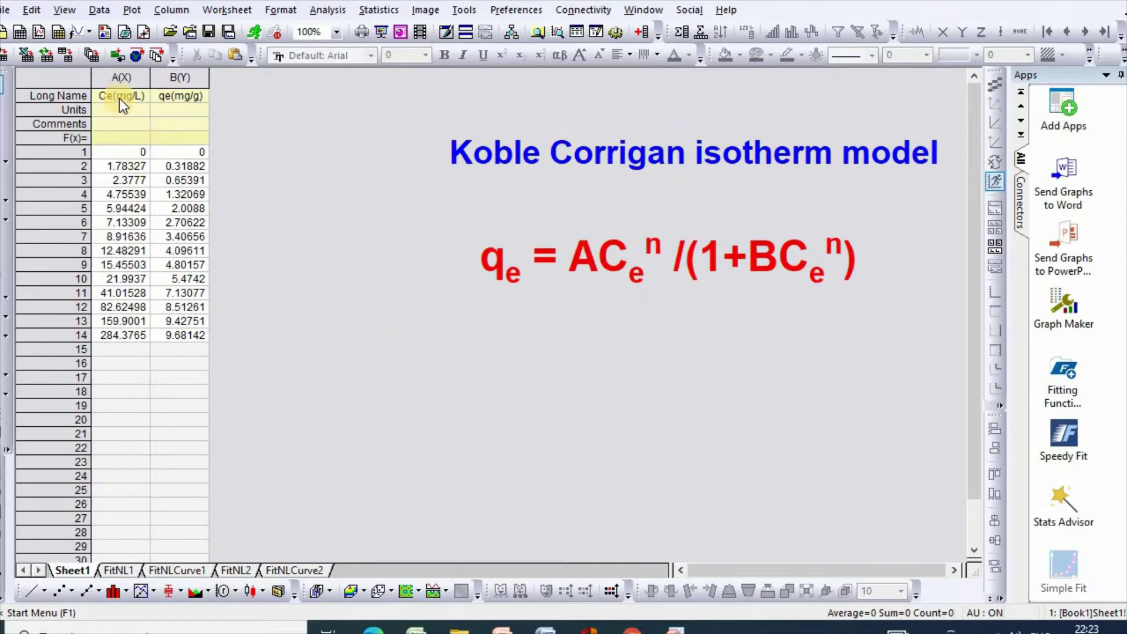
Plot the qe(mg/g) column against the Ce(mg/L) column as a scatter graph
left_click(119, 75)
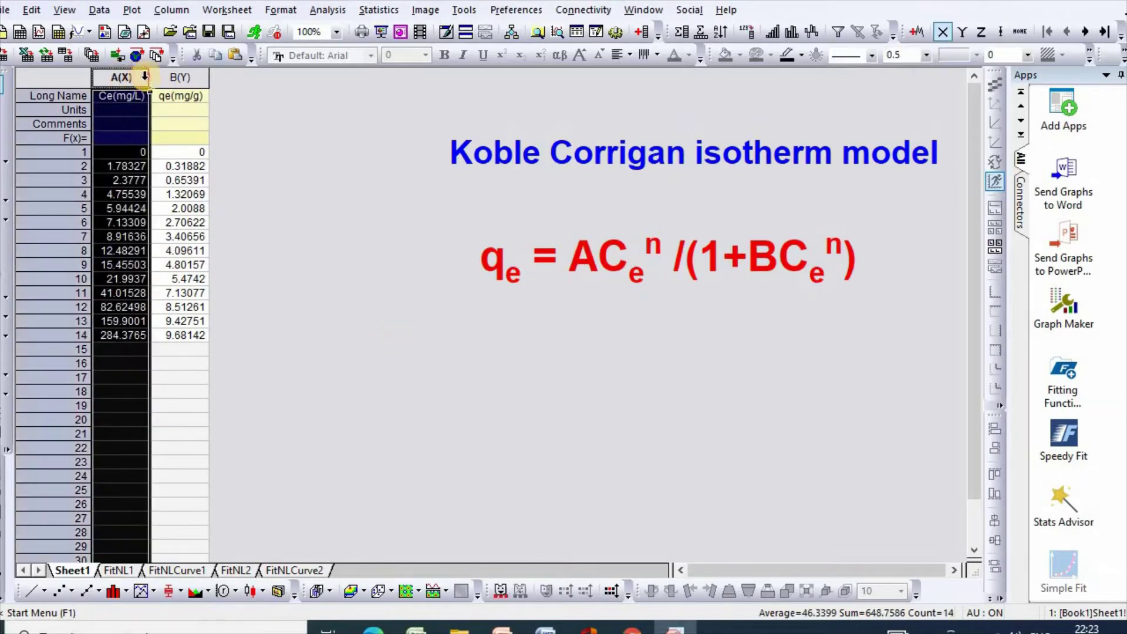
left_click(161, 77, "shift")
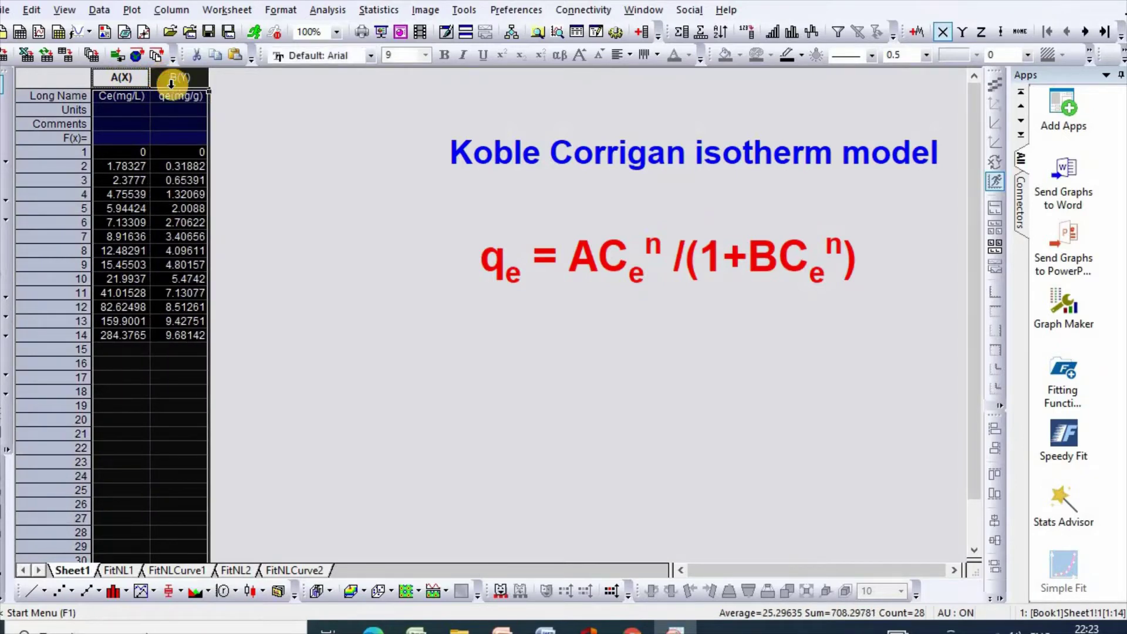
left_click(139, 8)
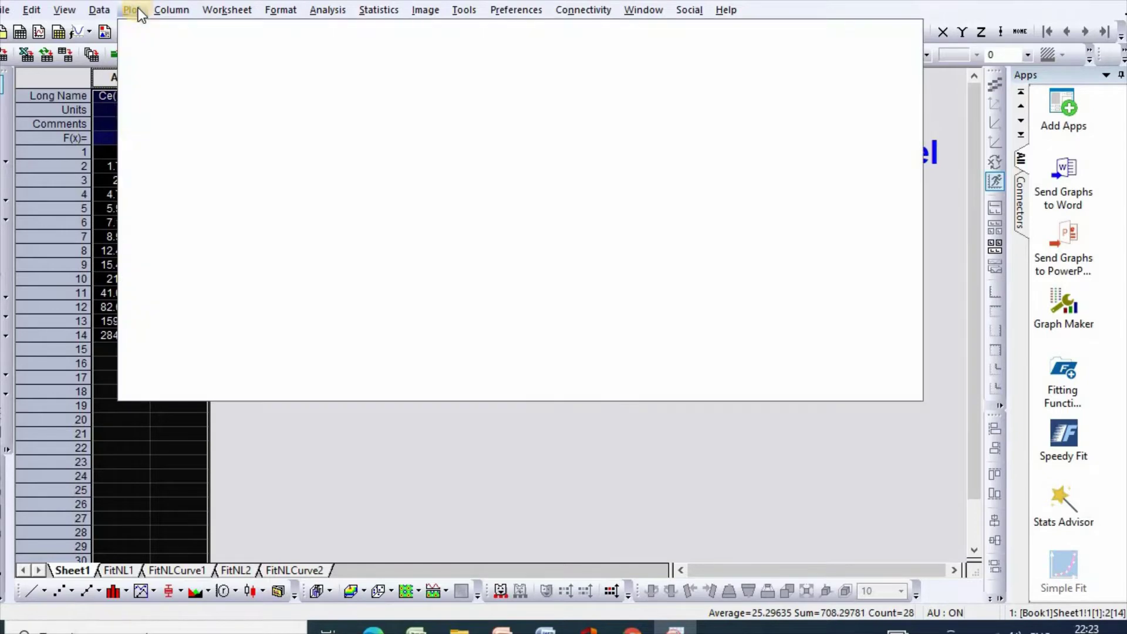
left_click(308, 49)
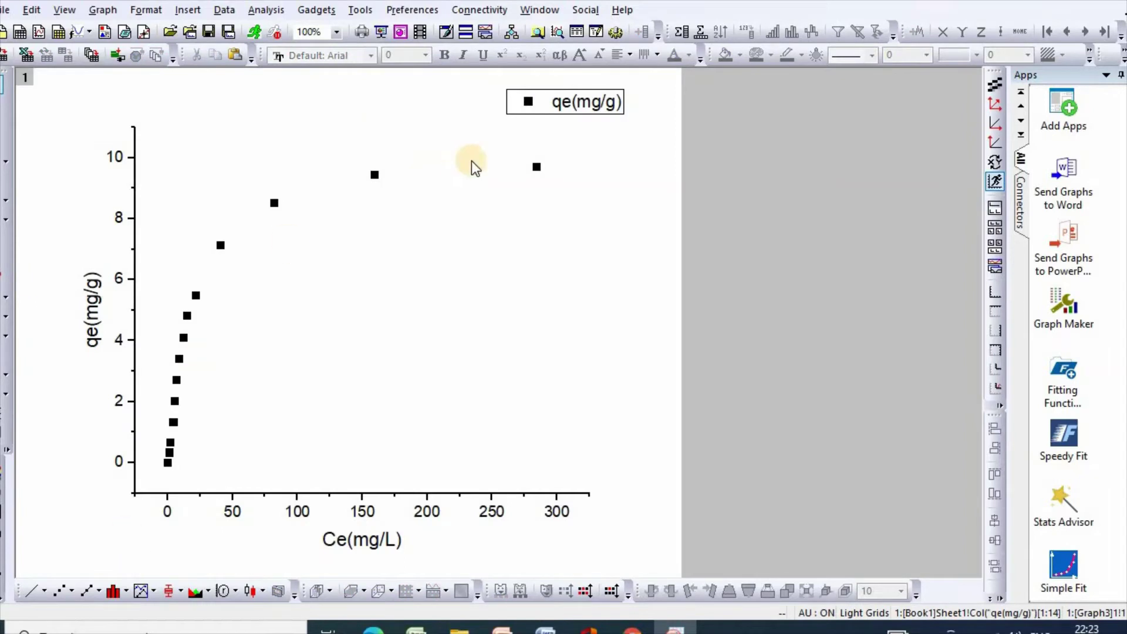
Open a default nonlinear curve fit for the plotted data and start creating a new fitting function
left_click(264, 10)
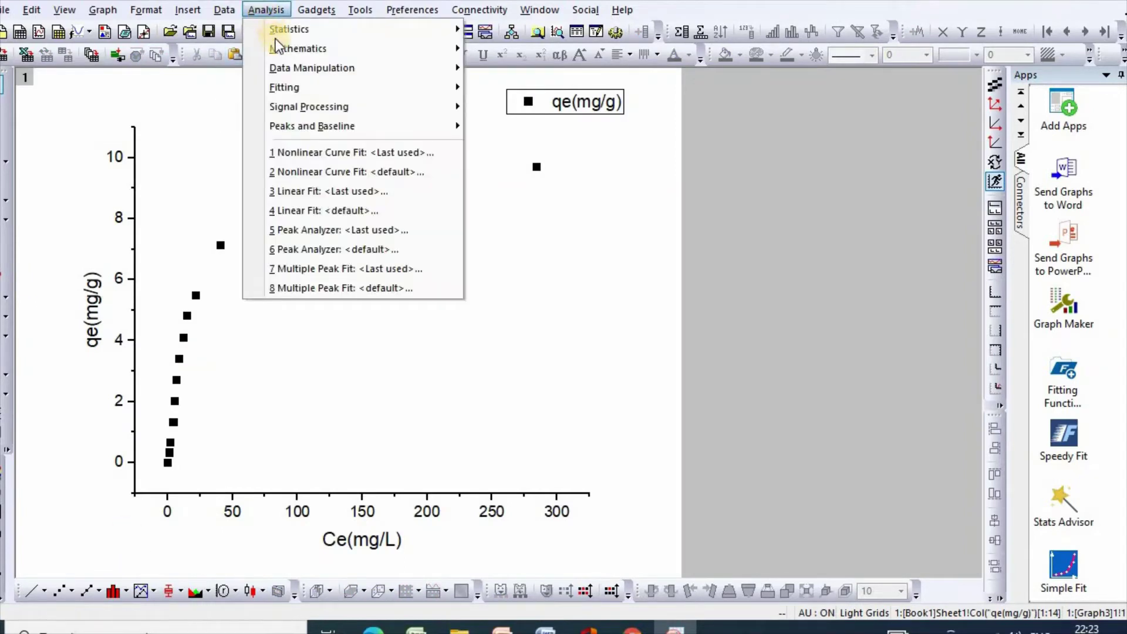
left_click(329, 171)
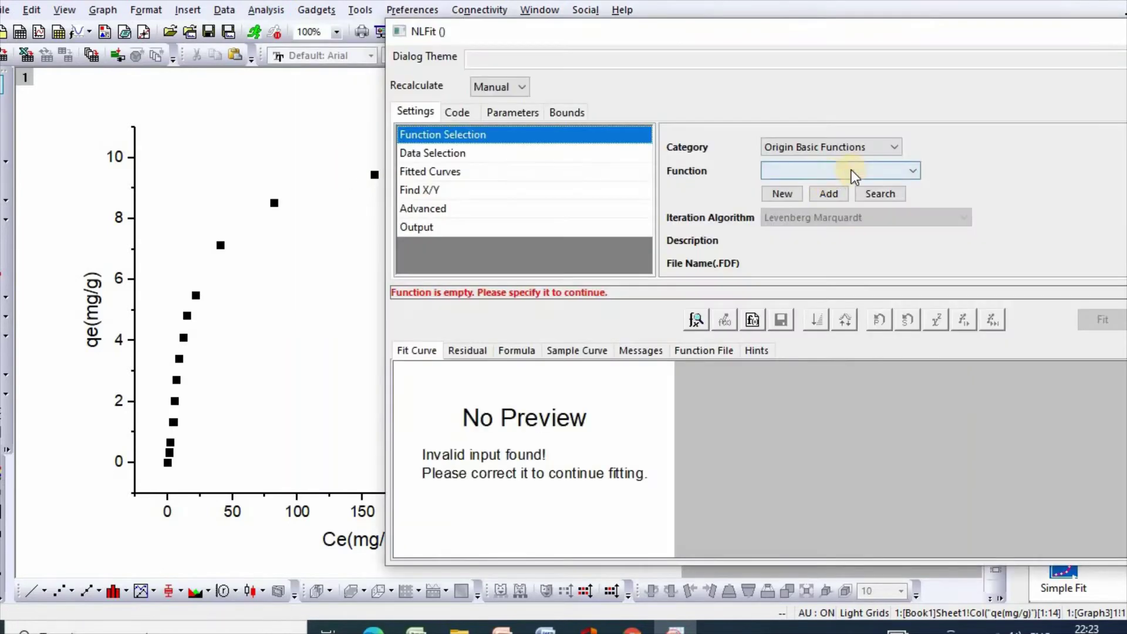
left_click(914, 170)
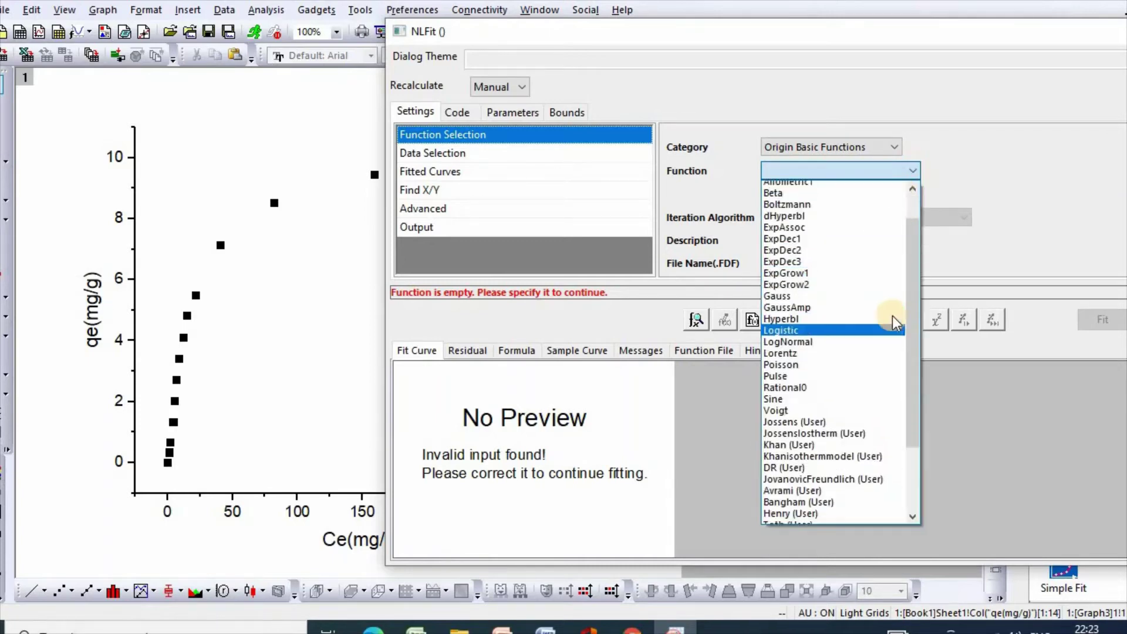
scroll(907, 267, "down", 3)
scroll(907, 266, "down", 1)
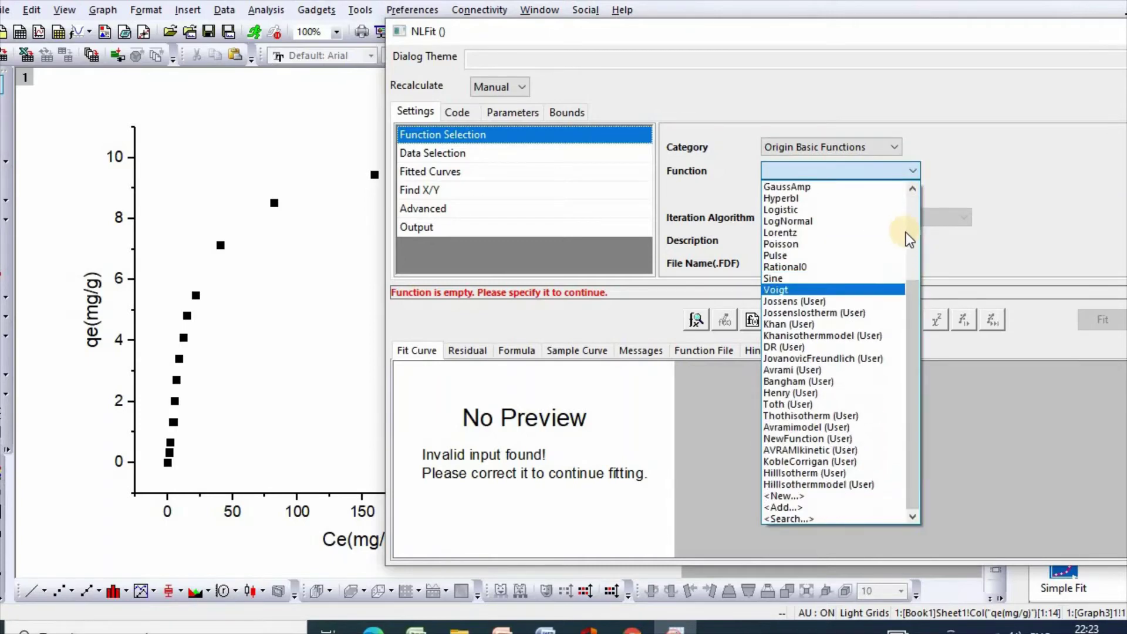
left_click(808, 496)
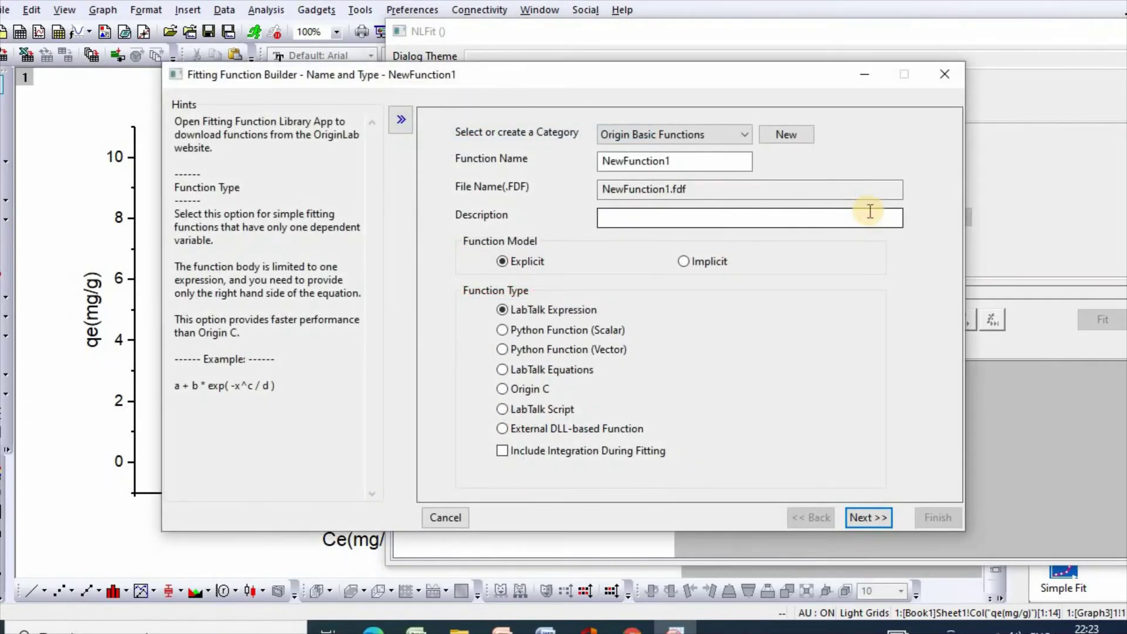
Name the new fitting function KobleCorriganisotherm and continue with the explicit LabTalk Expression type
double_click(598, 161)
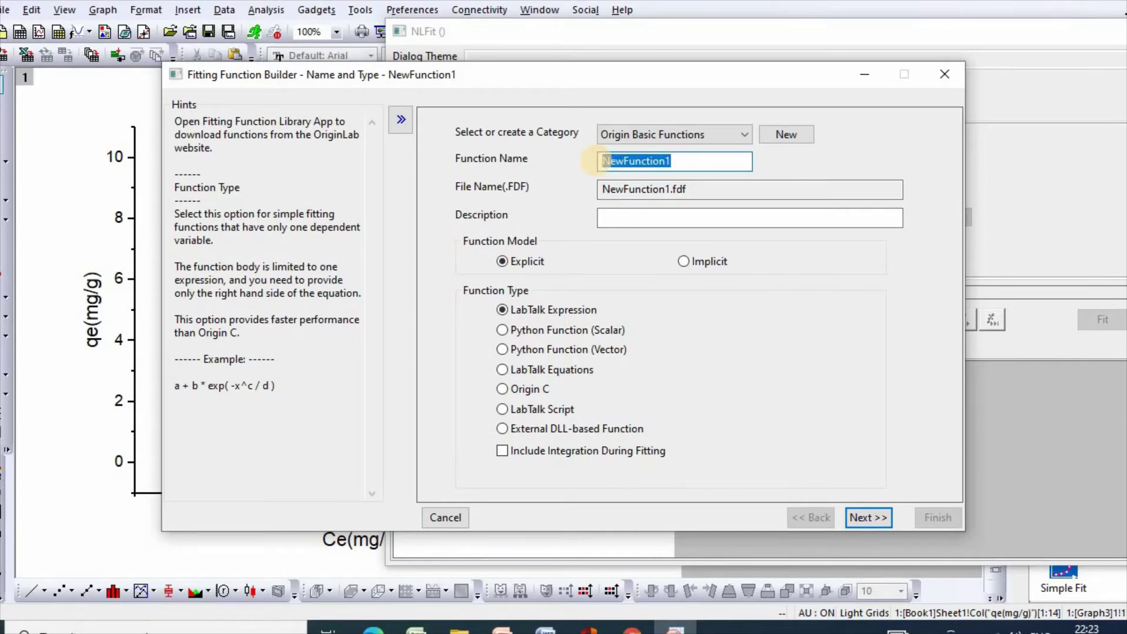
type("Kobl")
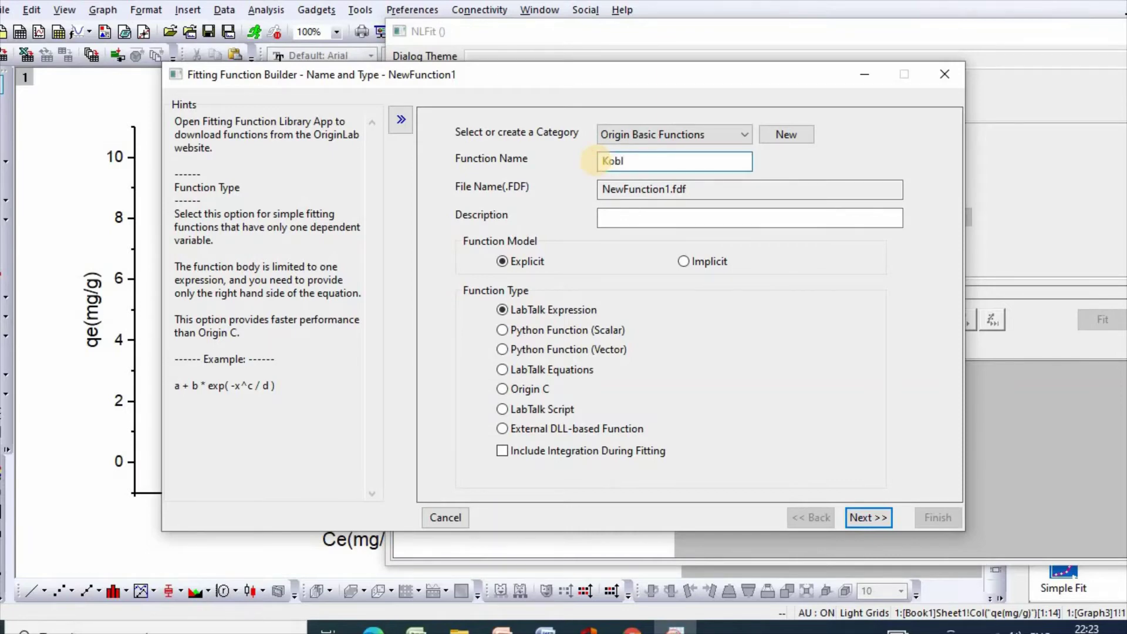
type("eCorriganisotherm")
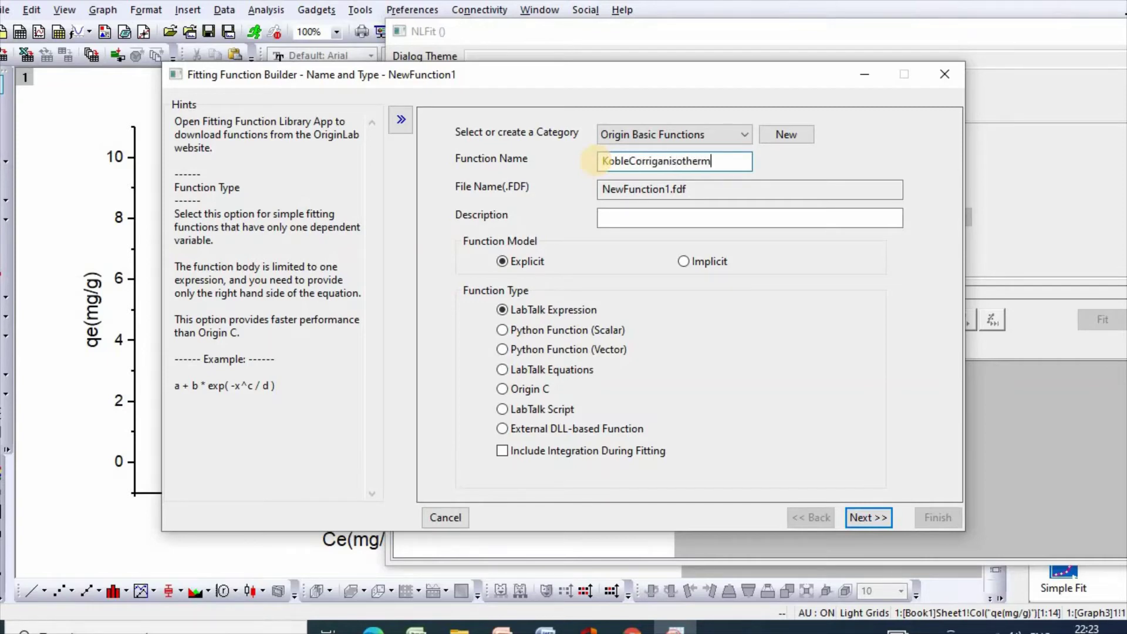
left_click(869, 524)
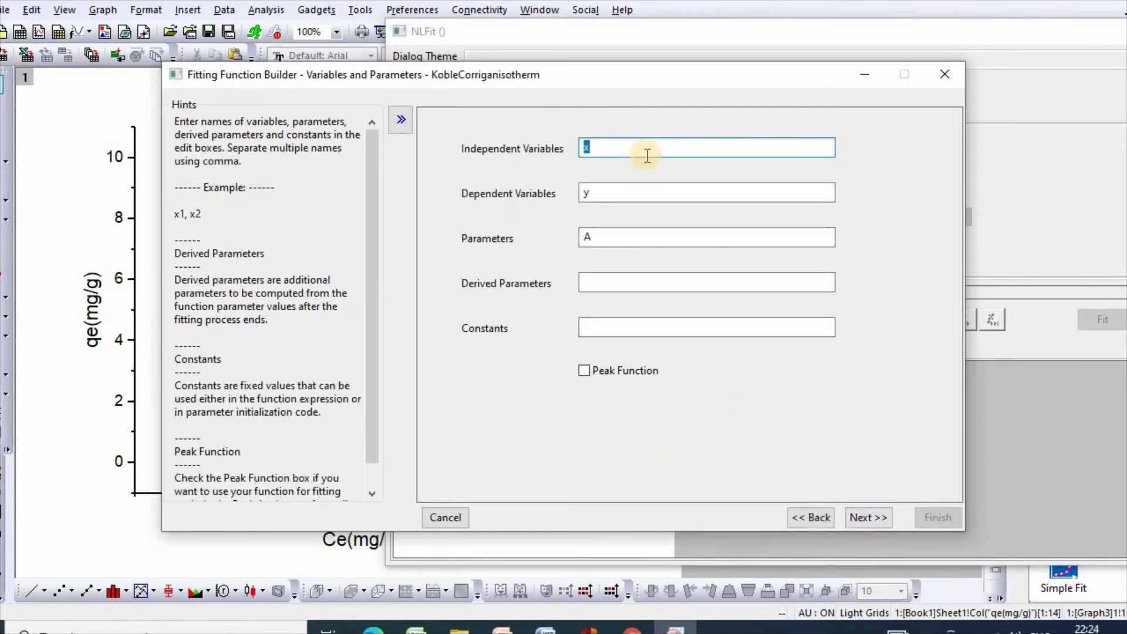
Define Ce as the independent variable, qe as the dependent variable, and A, B, n as the parameters
type("Ce")
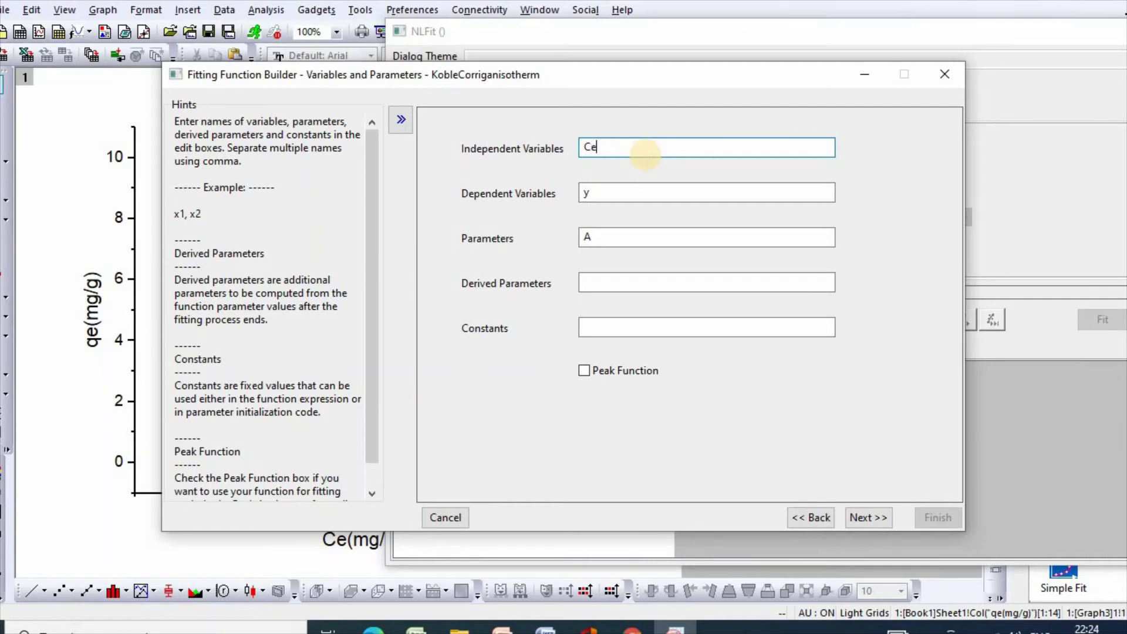
double_click(605, 198)
type("qe")
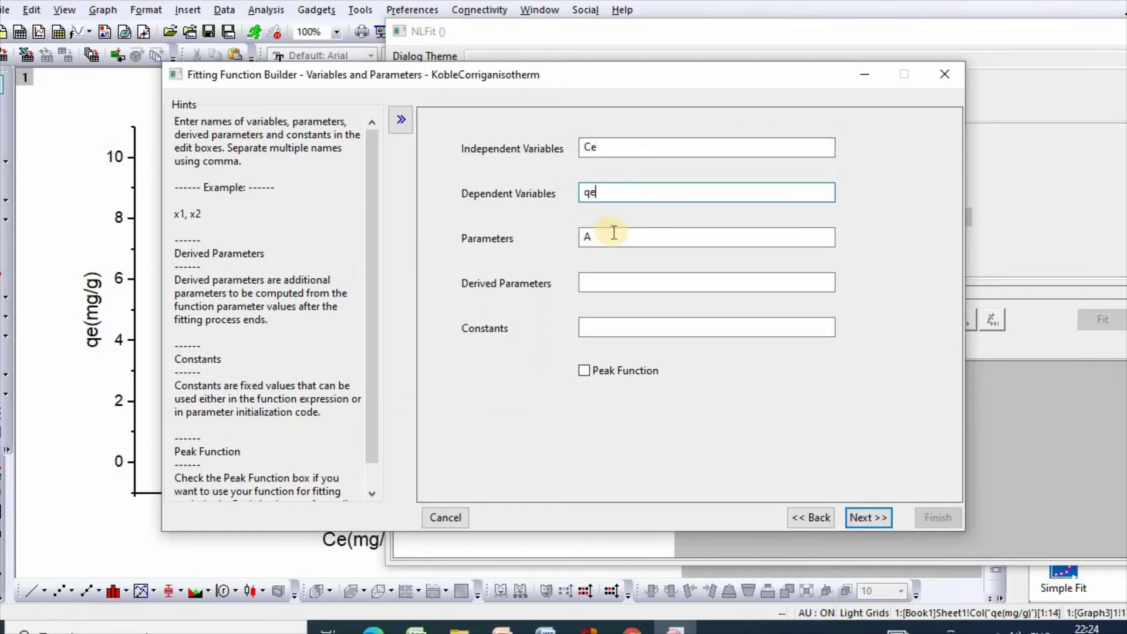
double_click(586, 235)
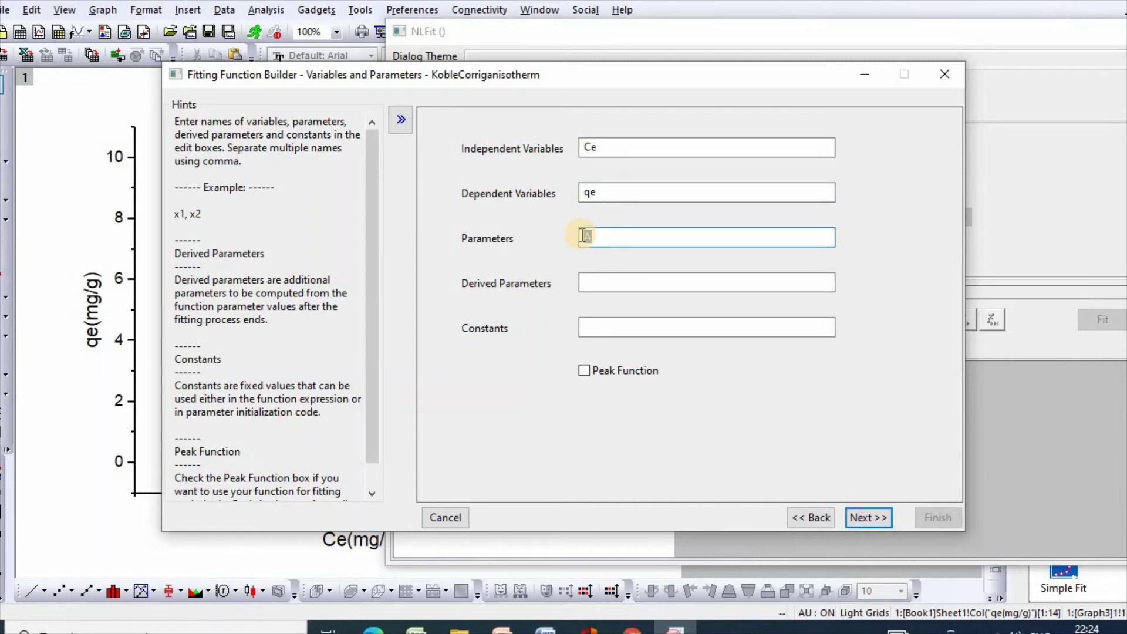
type("A, B, n")
left_click(868, 517)
Enter the function body for qe as A*Ce^n/(1+B*Ce^n) and continue to parameter initialization
left_click(534, 330)
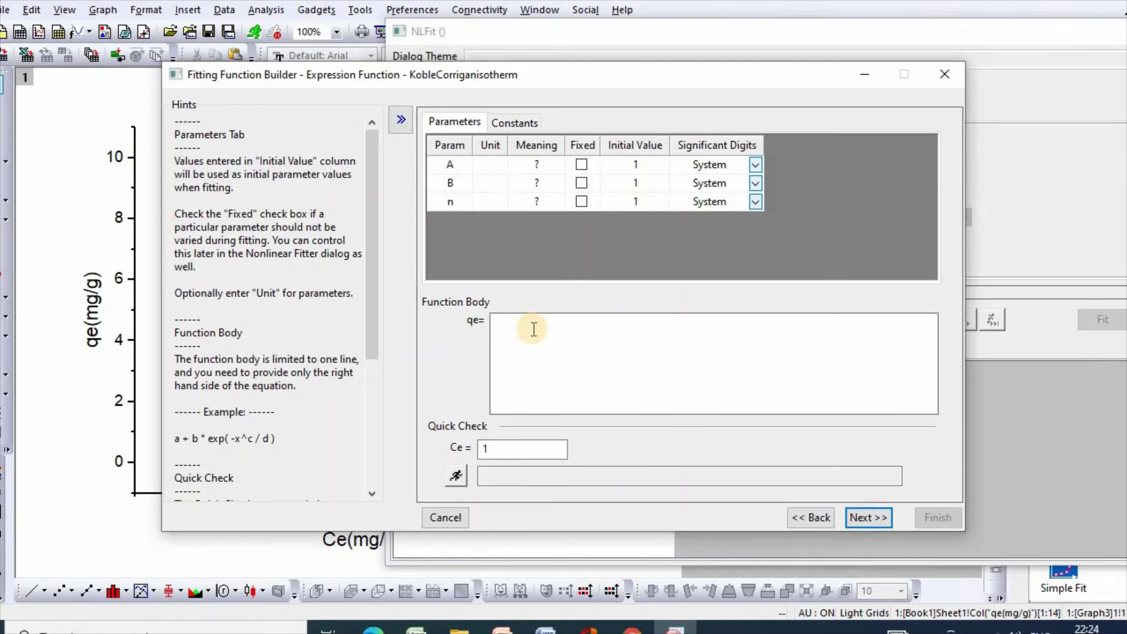
type("A*Ce^n/(1+B*Ce")
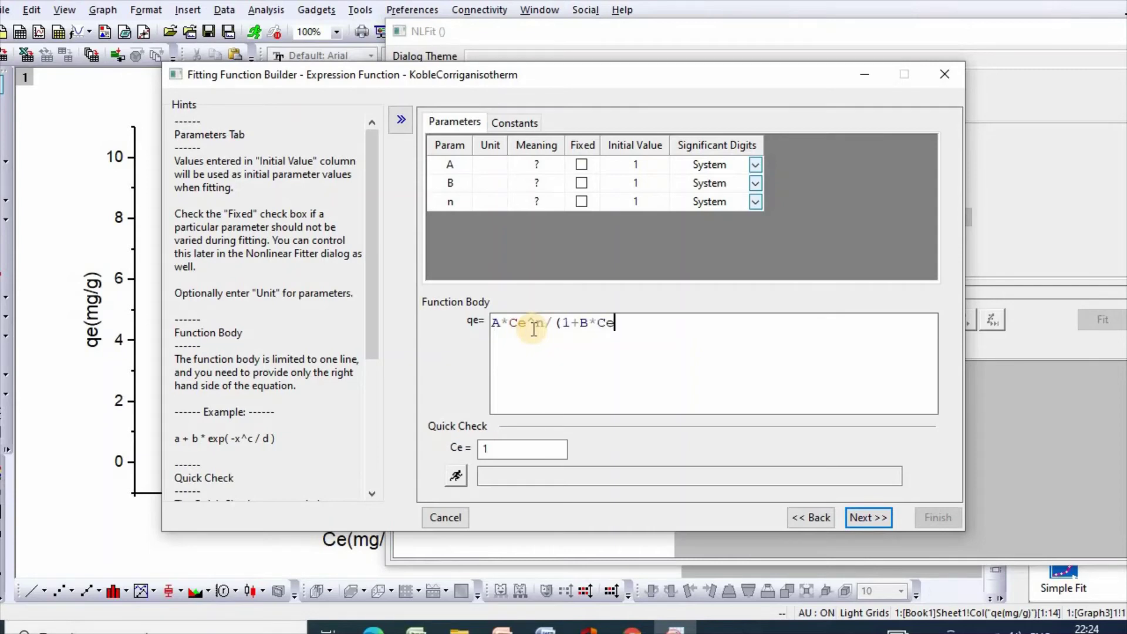
type("^n)")
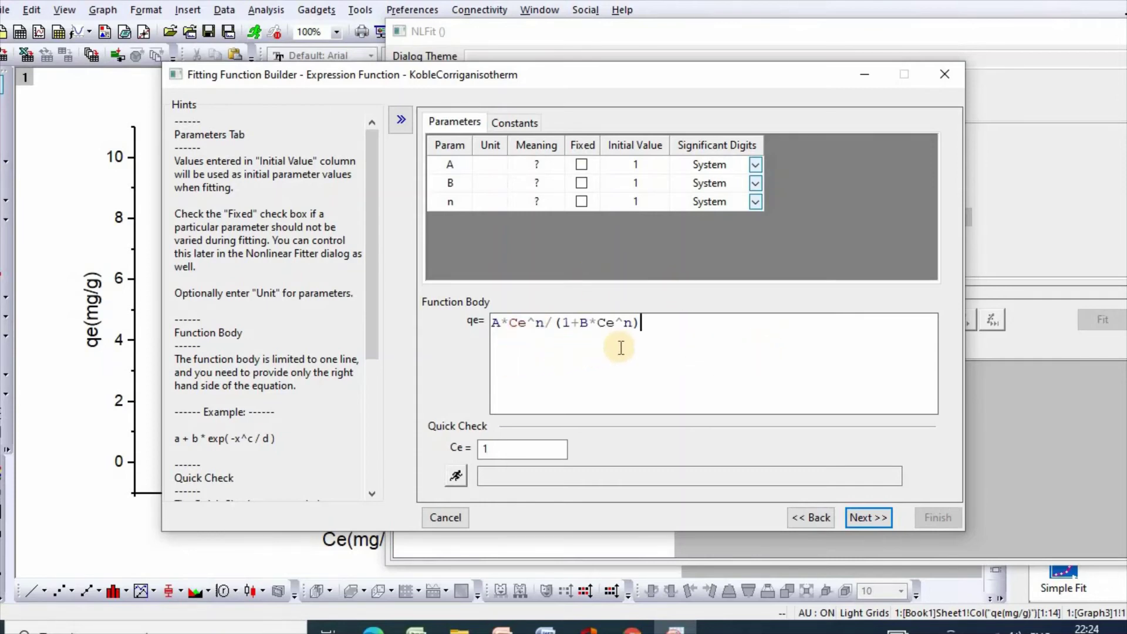
left_click(871, 520)
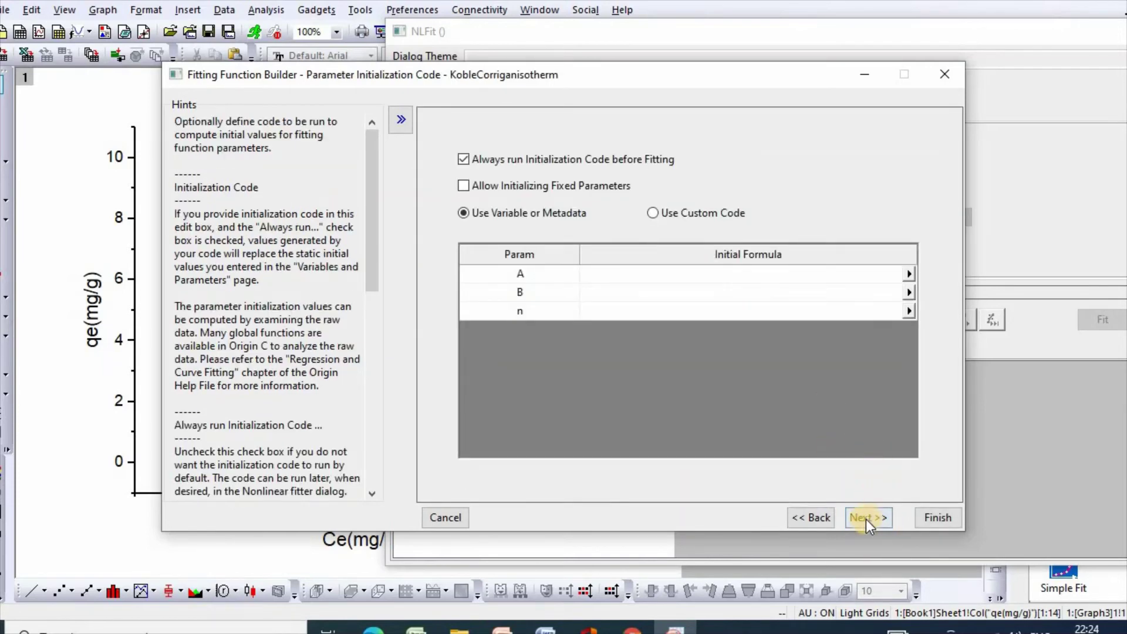
Skip the initialization code and set the lower bounds of A, B and n to 0 with the < operator
left_click(866, 520)
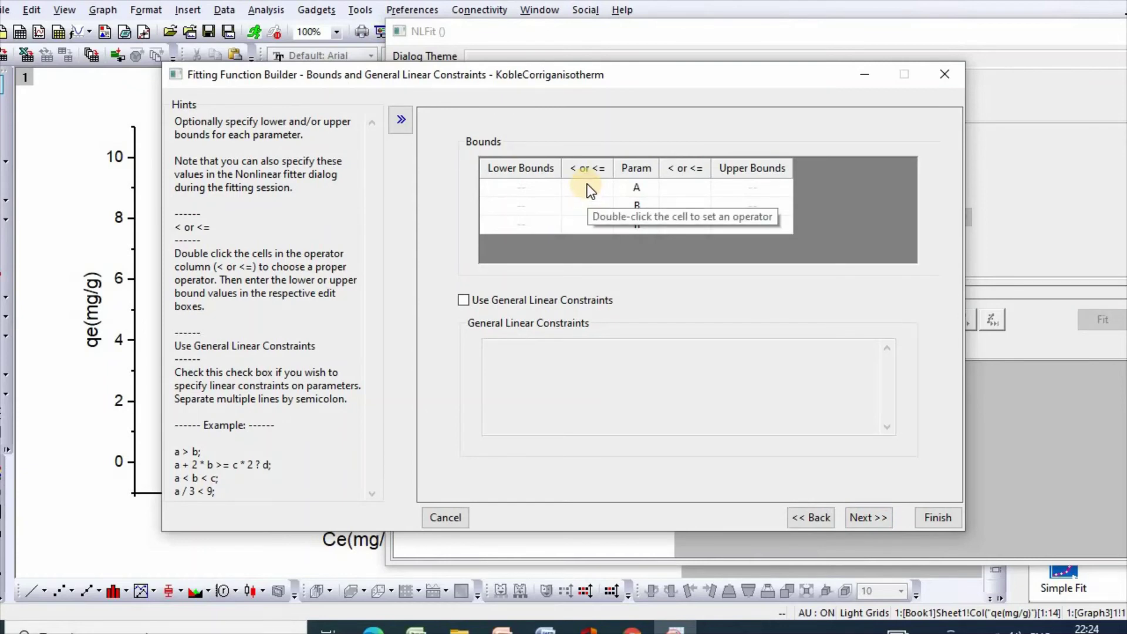
double_click(587, 184)
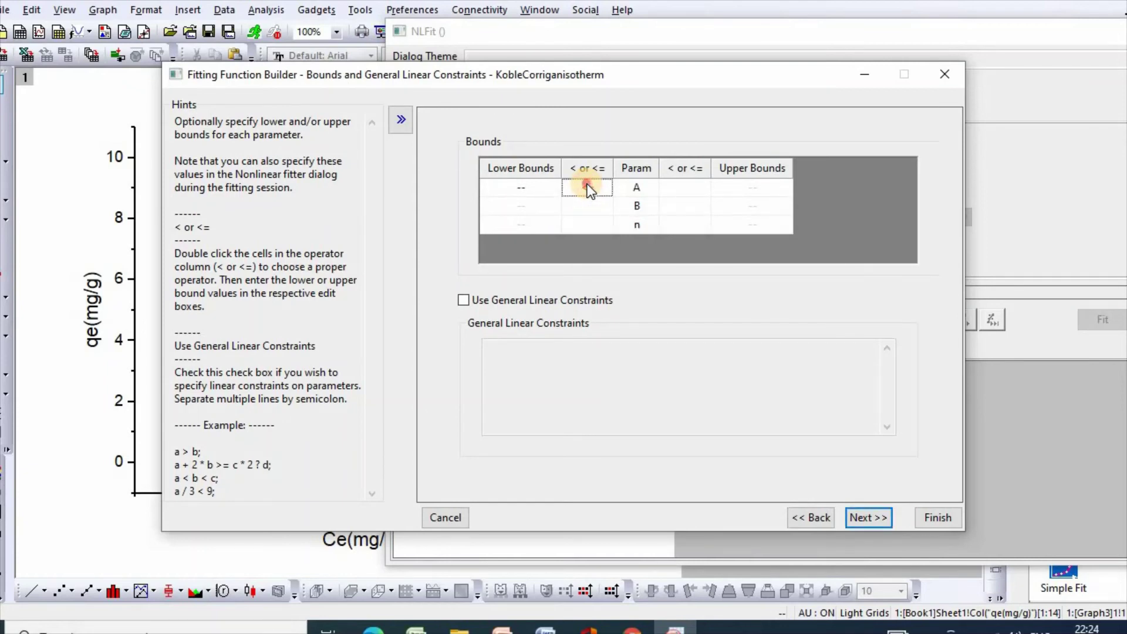
left_click(531, 186)
type("0")
double_click(584, 207)
left_click(538, 207)
type("0")
left_click(590, 225)
left_click(527, 228)
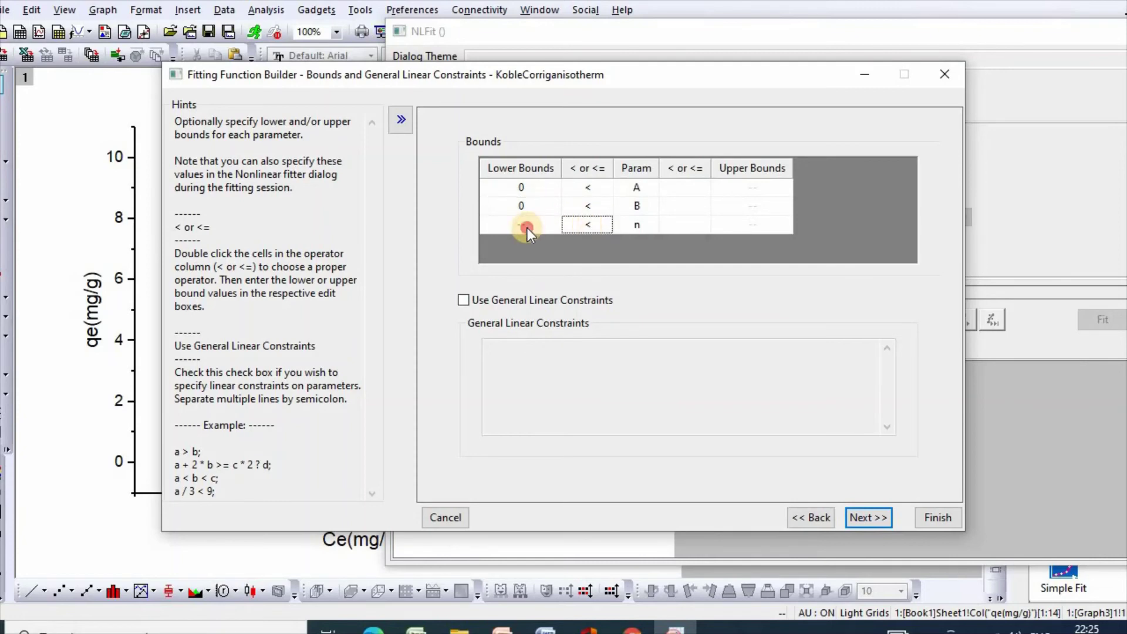
type("0")
key("Return")
Skip the remaining optional pages without adding scripts and finish building the fitting function
left_click(869, 517)
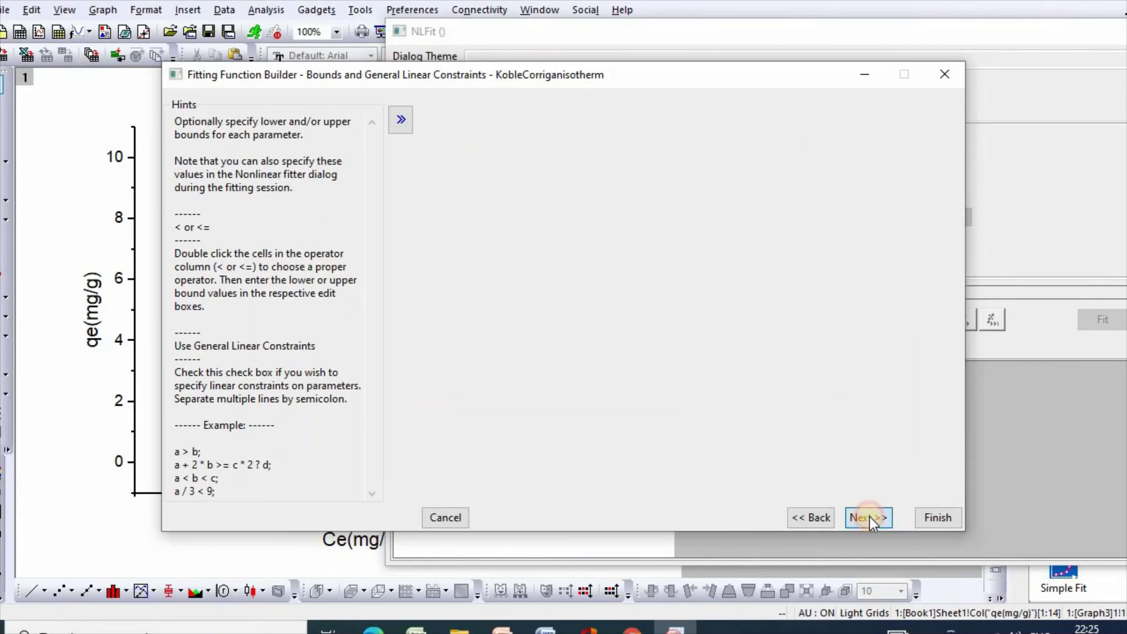
left_click(868, 518)
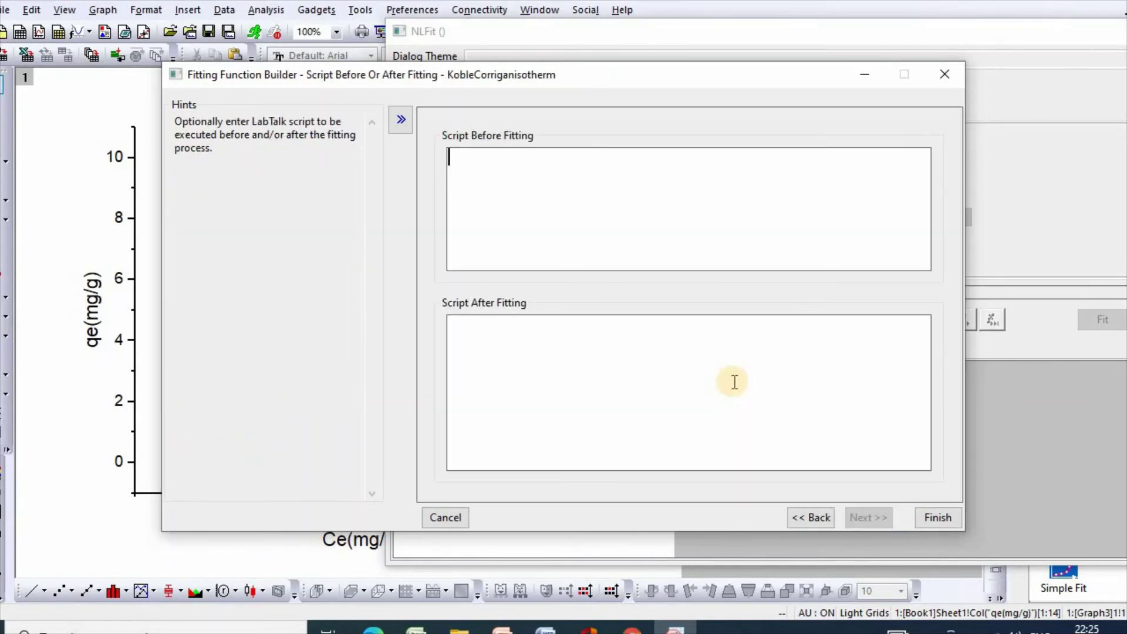
left_click(918, 515)
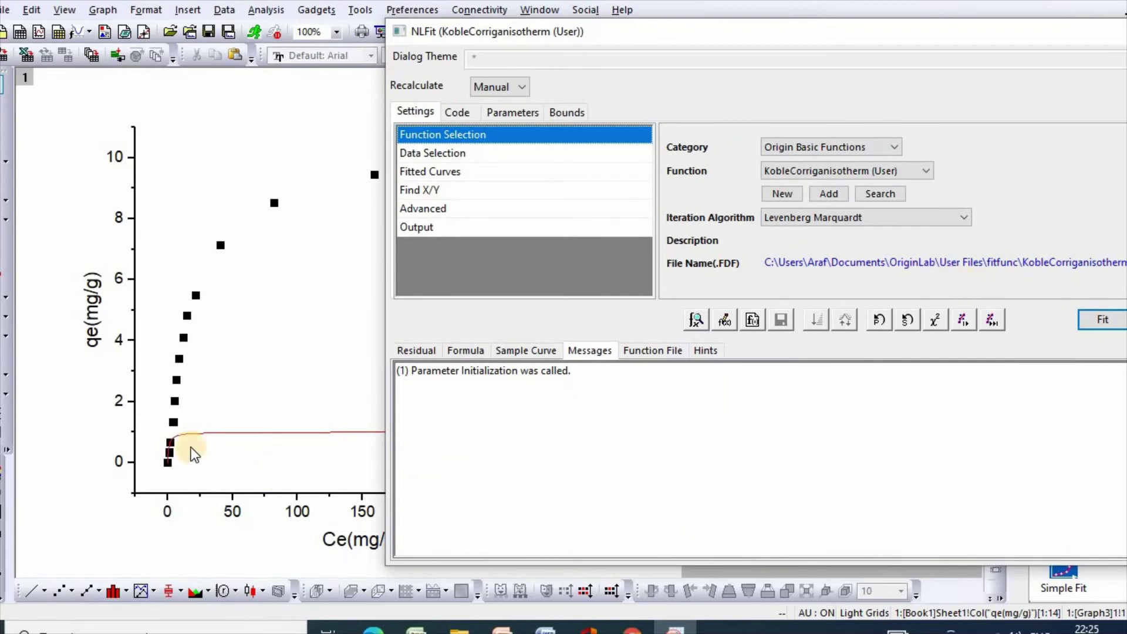
Run one fitting iteration, fit the Koble Corrigan function until converged, and accept the fit
left_click(964, 320)
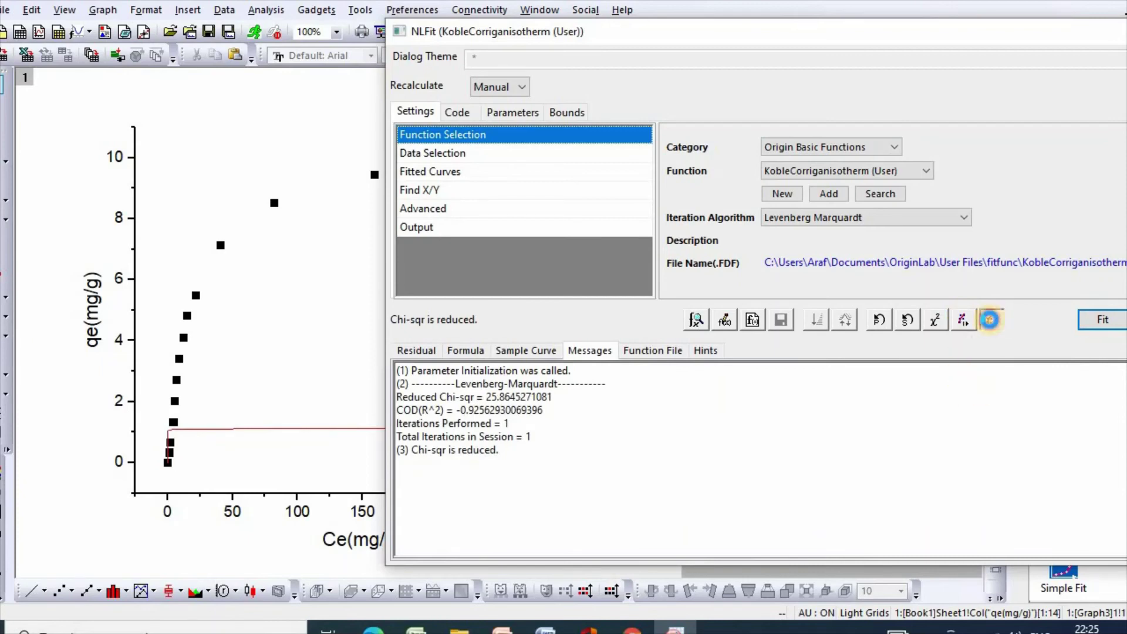
left_click(991, 319)
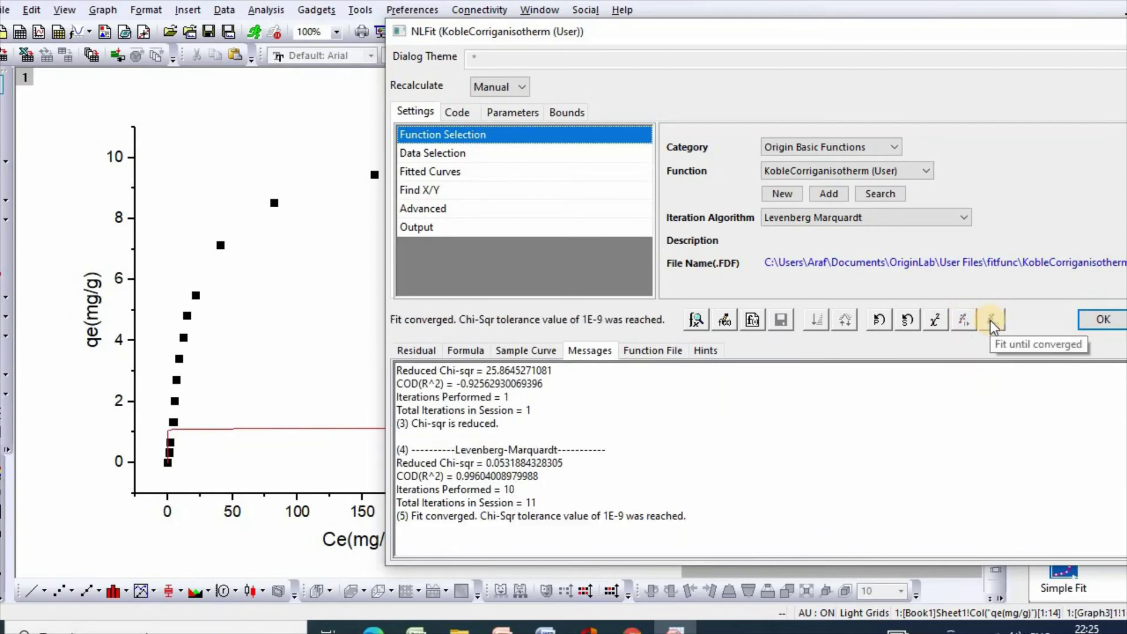
left_click(1103, 320)
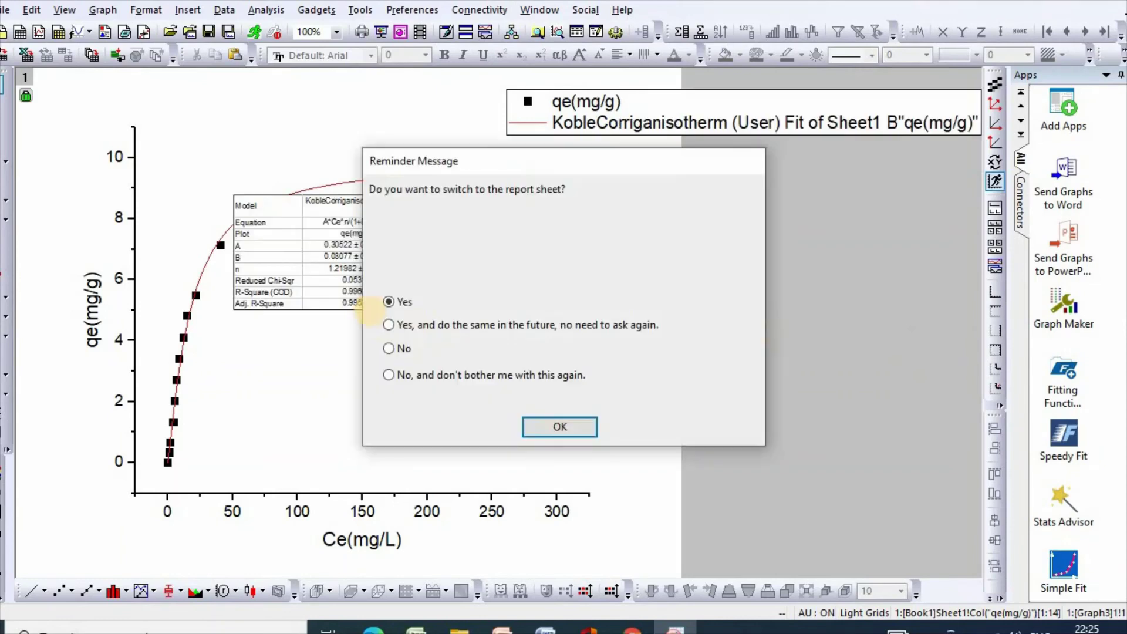
Decline switching to the report sheet and enlarge the fit results table on the graph
left_click(389, 348)
left_click(565, 423)
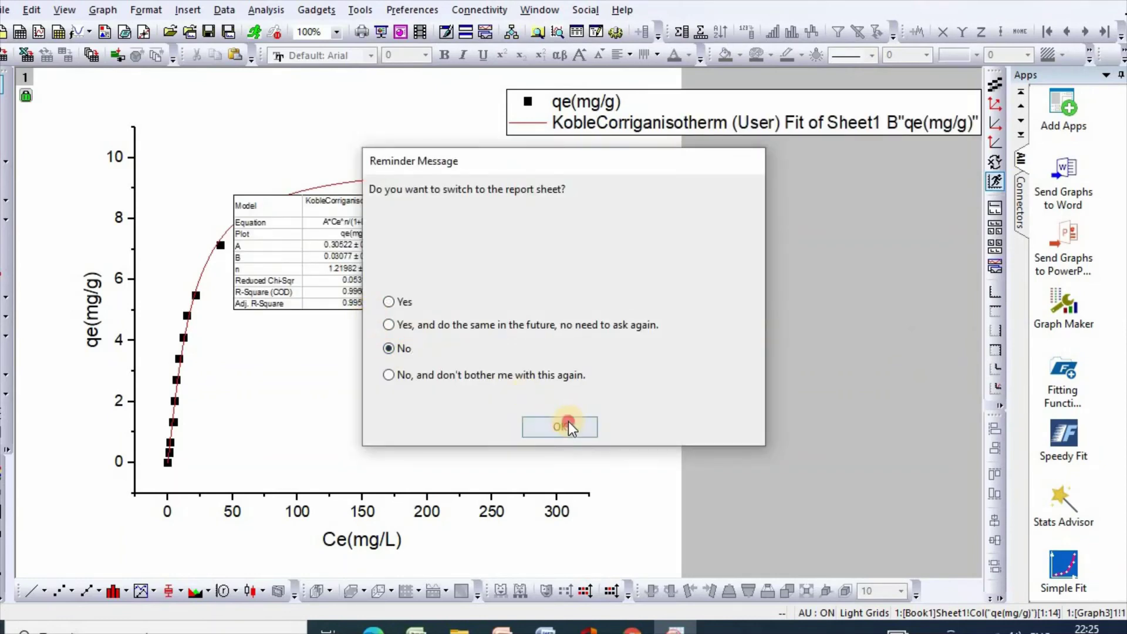
left_click_drag(400, 305, 599, 406)
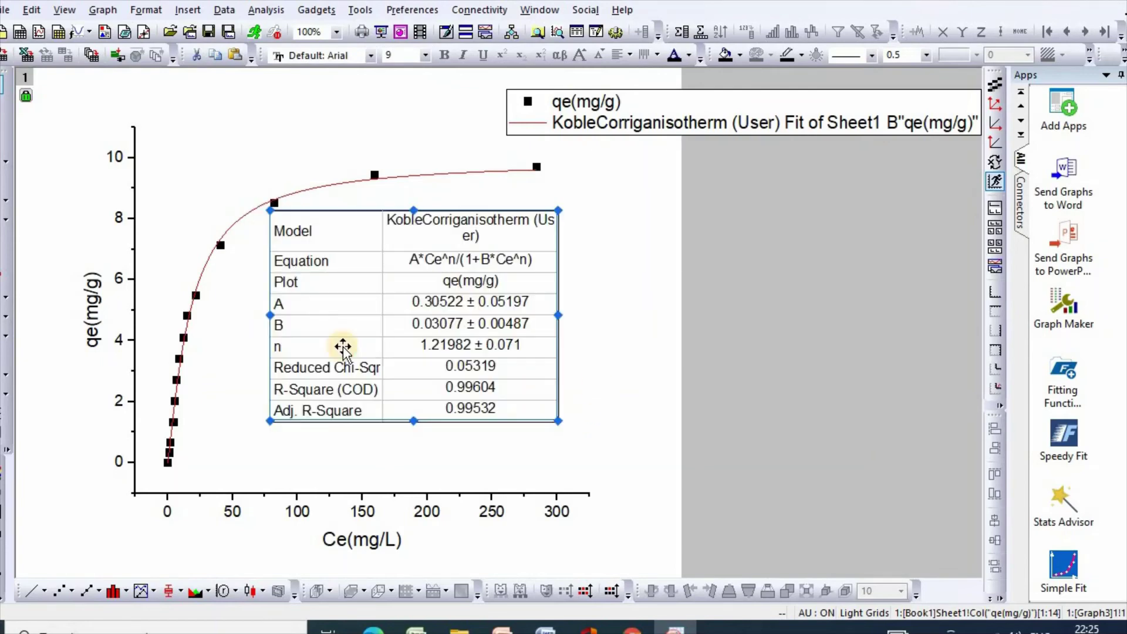